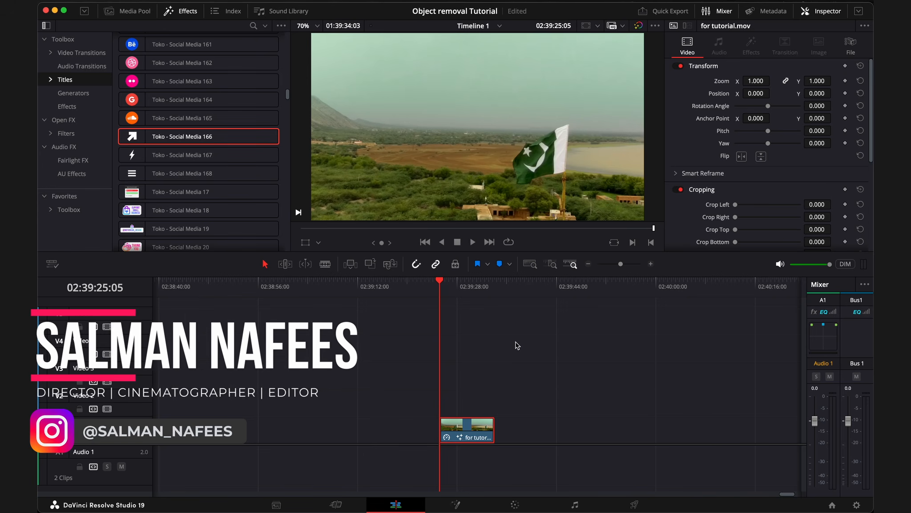
- Preview the flag clip, return to its first frame, and open it on the Fusion page with a single viewer
{"action": "key", "text": "space"}
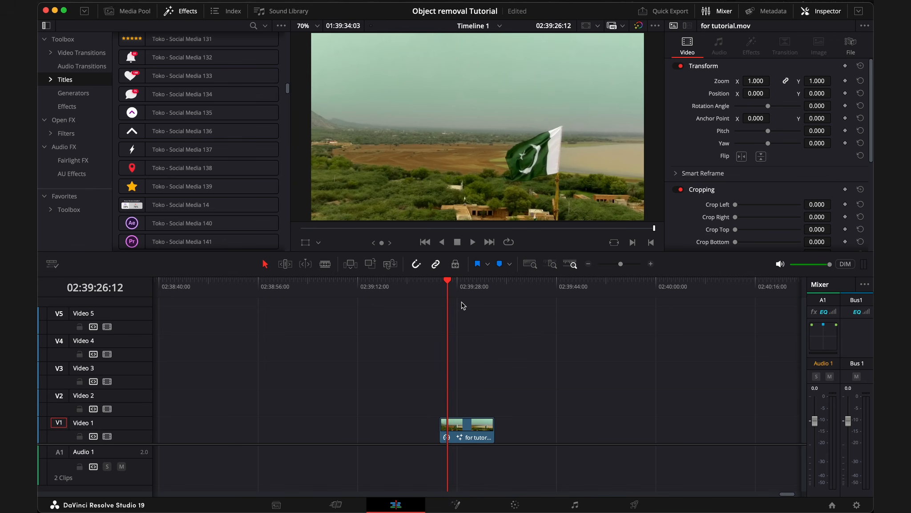
{"action": "key", "text": "Up"}
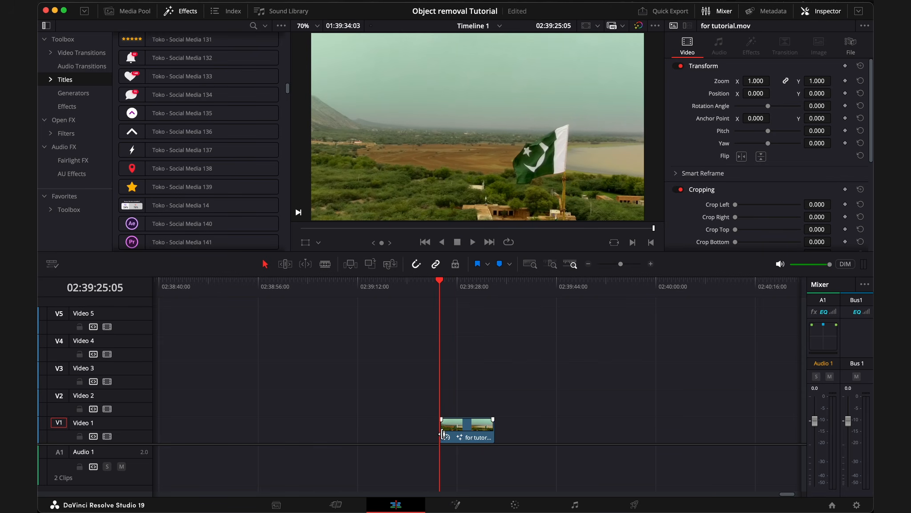
{"action": "left_click", "coordinate": [456, 504]}
{"action": "left_click_drag", "start_coordinate": [444, 414], "coordinate": [492, 418]}
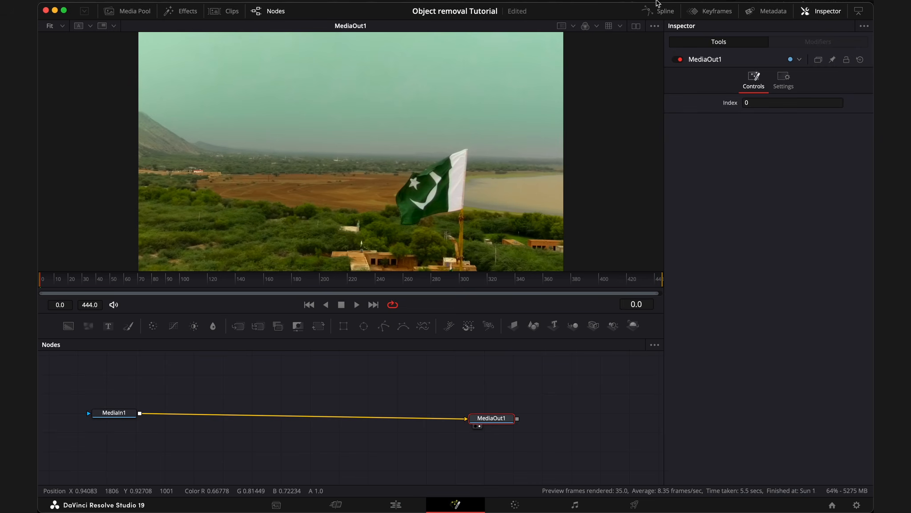
{"action": "left_click", "coordinate": [636, 26]}
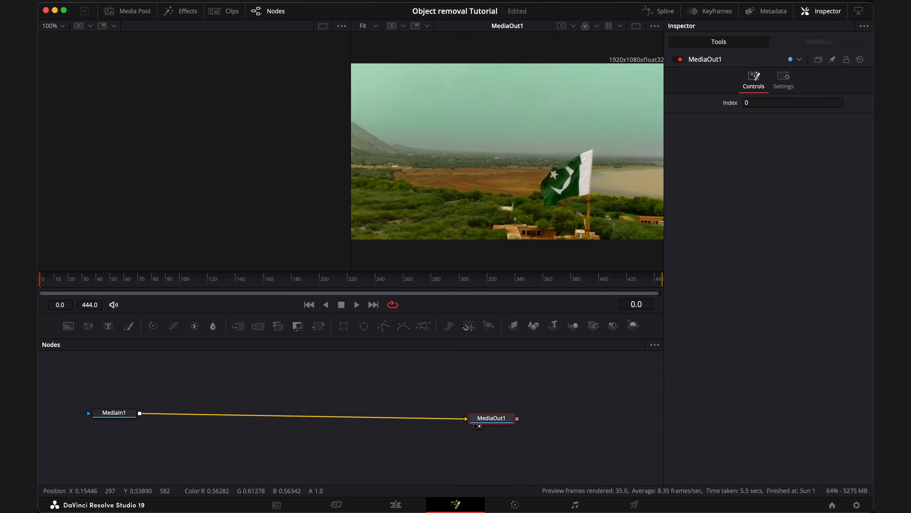
{"action": "left_click", "coordinate": [637, 28]}
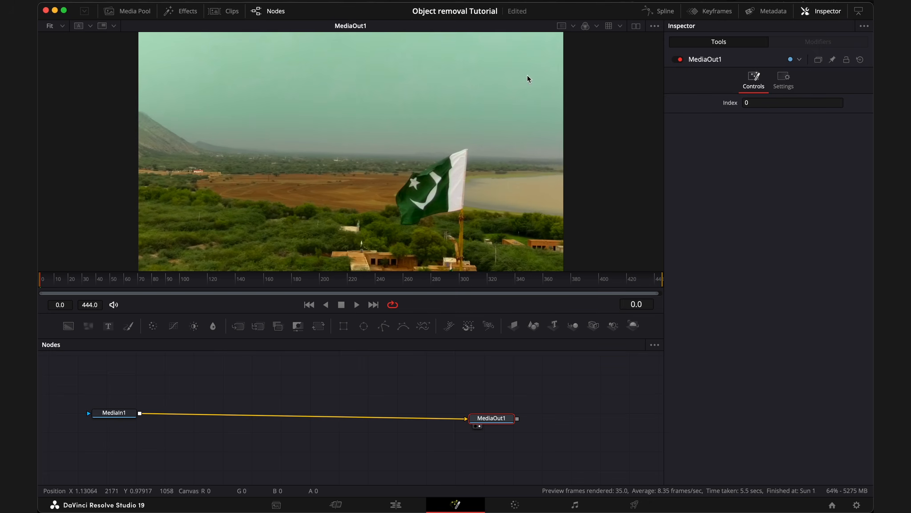
- Add a Paint node between MediaIn1 and MediaOut1, and choose the Stroke tool with the Clone apply mode
{"action": "left_click", "coordinate": [117, 414]}
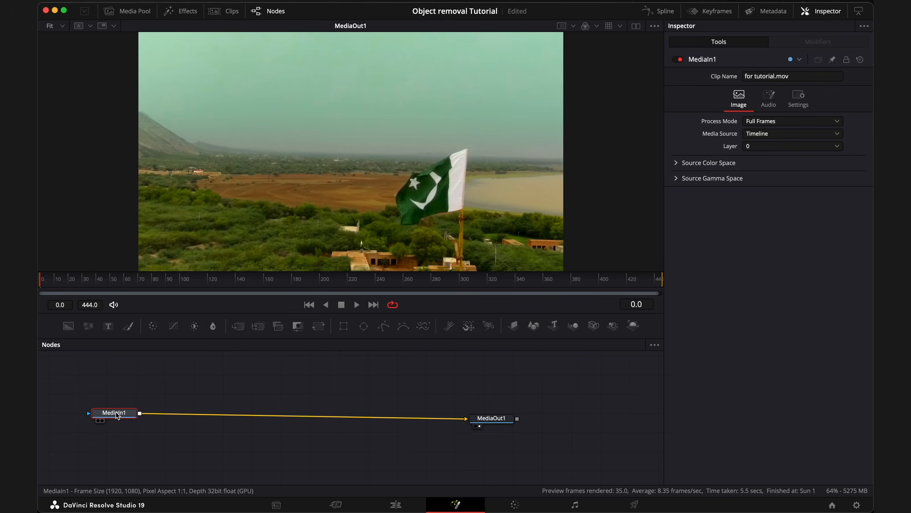
{"action": "key", "text": "shift+space"}
{"action": "type", "text": "paint"}
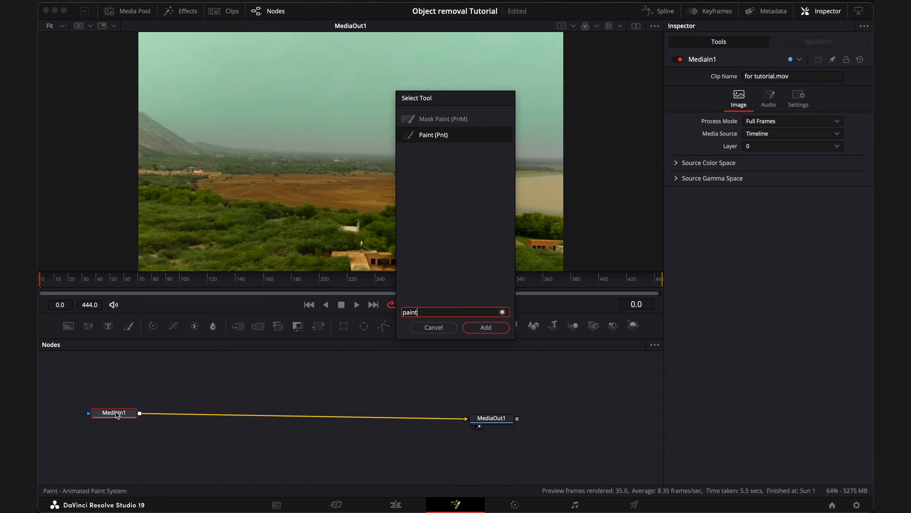
{"action": "left_click", "coordinate": [486, 327]}
{"action": "left_click", "coordinate": [184, 417]}
{"action": "left_click_drag", "start_coordinate": [184, 416], "coordinate": [251, 416]}
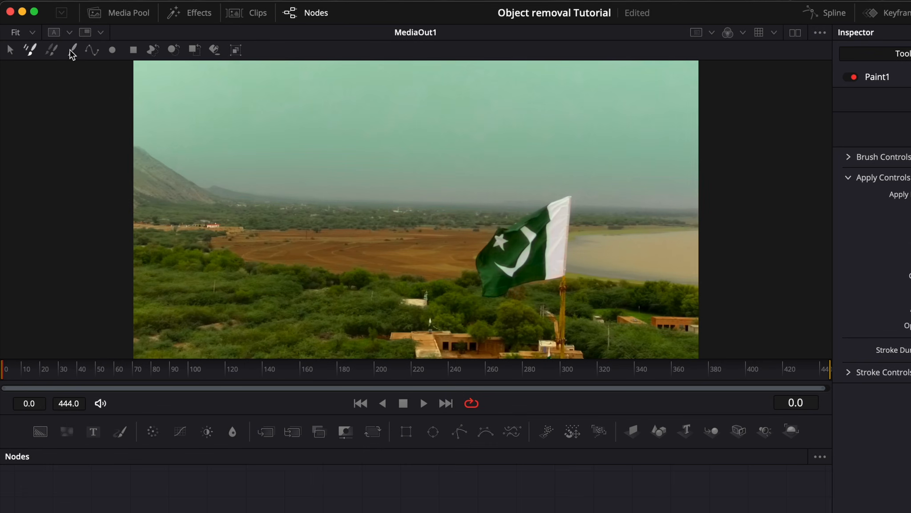
{"action": "left_click", "coordinate": [74, 52]}
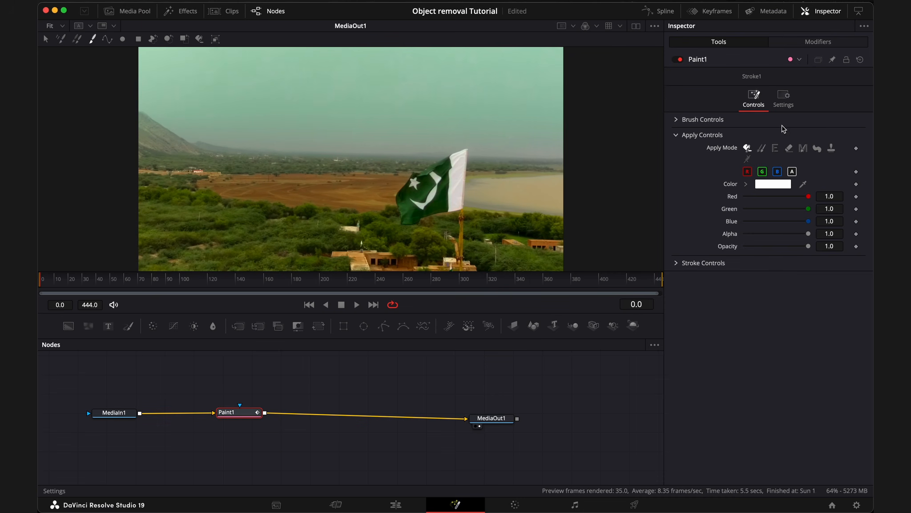
{"action": "left_click", "coordinate": [762, 150]}
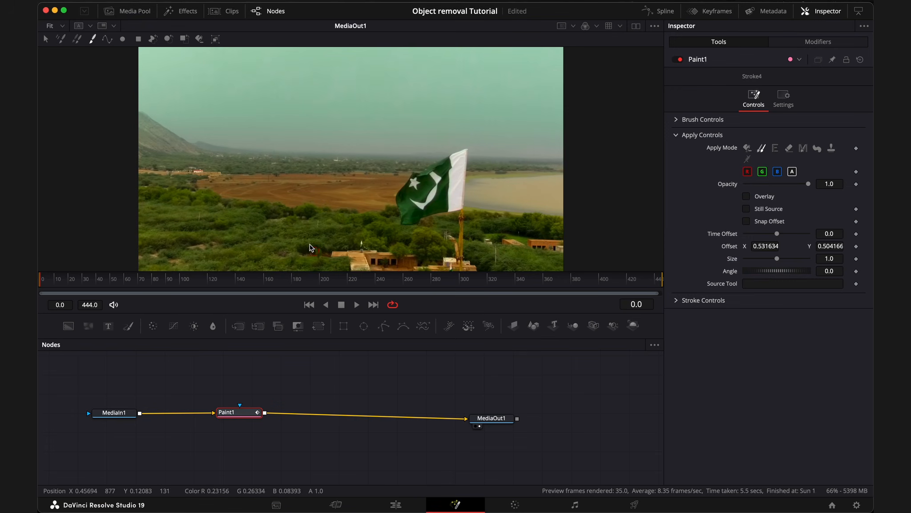
- Play and scrub the clip to check how the cloned patch holds over the small building, and return to frame 0
{"action": "key", "text": "space"}
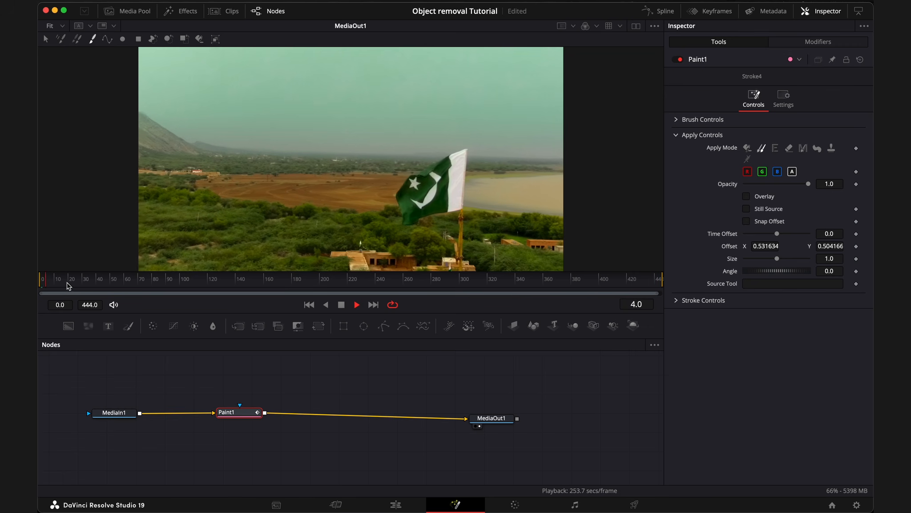
{"action": "left_click", "coordinate": [170, 280]}
{"action": "left_click_drag", "start_coordinate": [169, 279], "coordinate": [37, 285]}
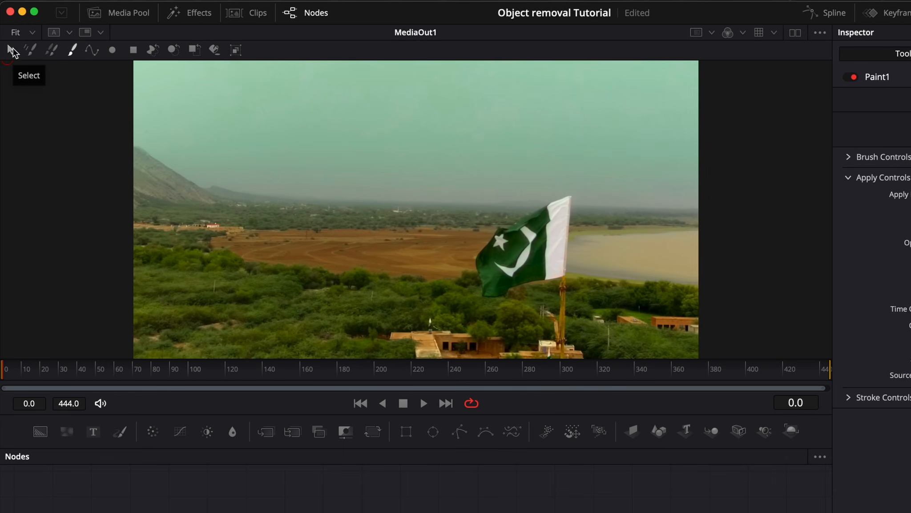
- Select all the clone strokes covering the small building and combine them into a paint group
{"action": "left_click", "coordinate": [10, 50]}
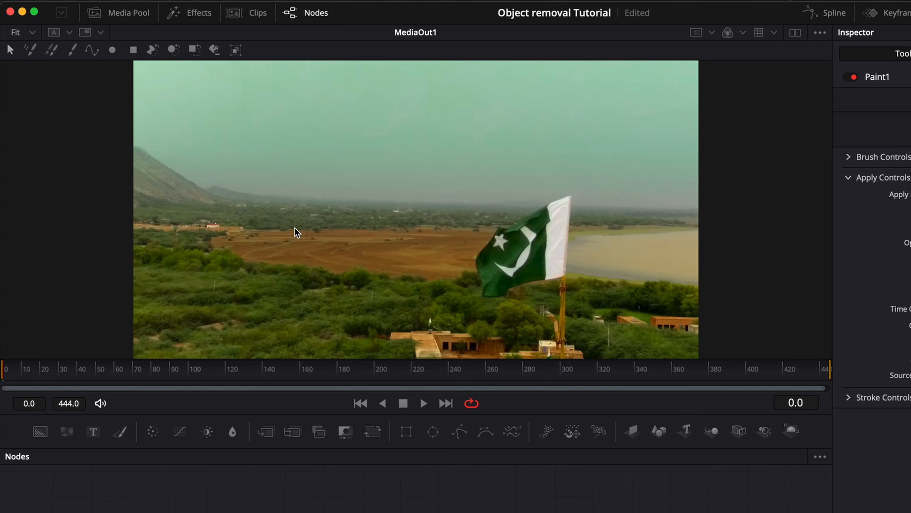
{"action": "mouse_move", "coordinate": [292, 224]}
{"action": "left_mouse_down"}
{"action": "mouse_move", "coordinate": [439, 348]}
{"action": "mouse_move", "coordinate": [546, 372]}
{"action": "left_mouse_up"}
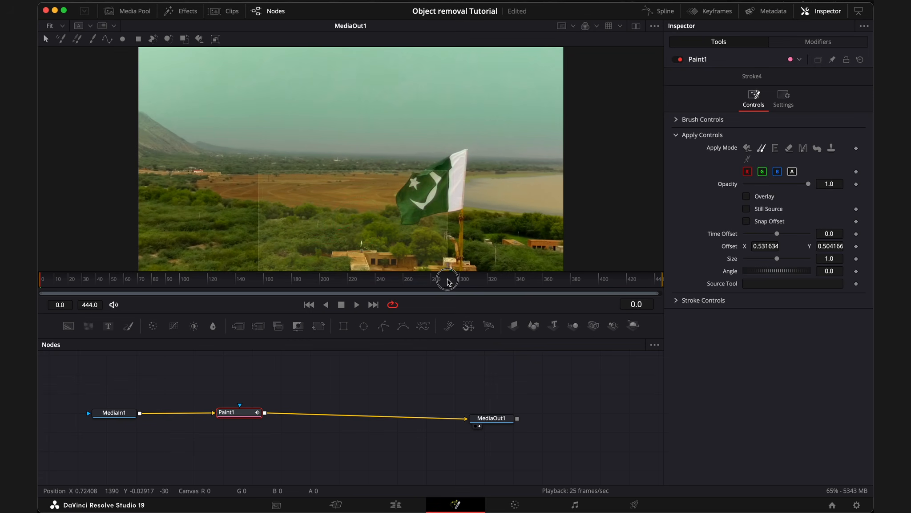
{"action": "left_click_drag", "start_coordinate": [448, 281], "coordinate": [447, 281]}
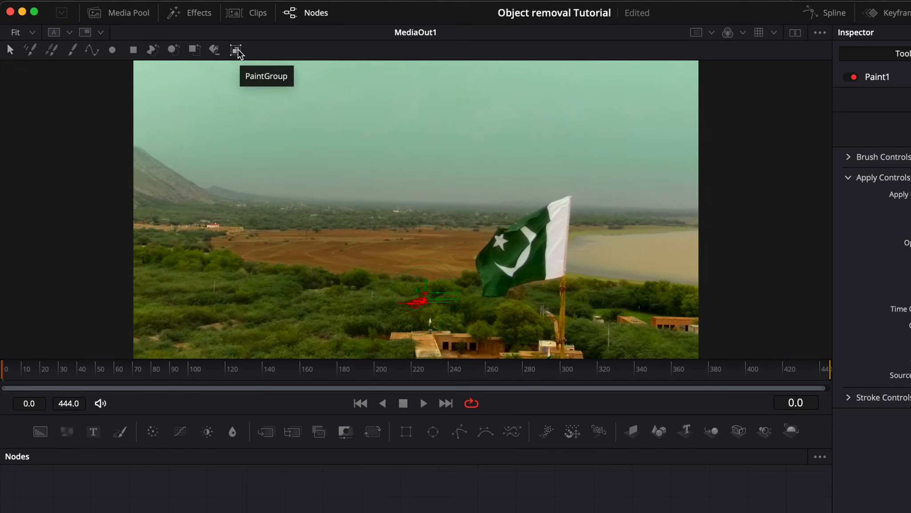
{"action": "left_click", "coordinate": [217, 40]}
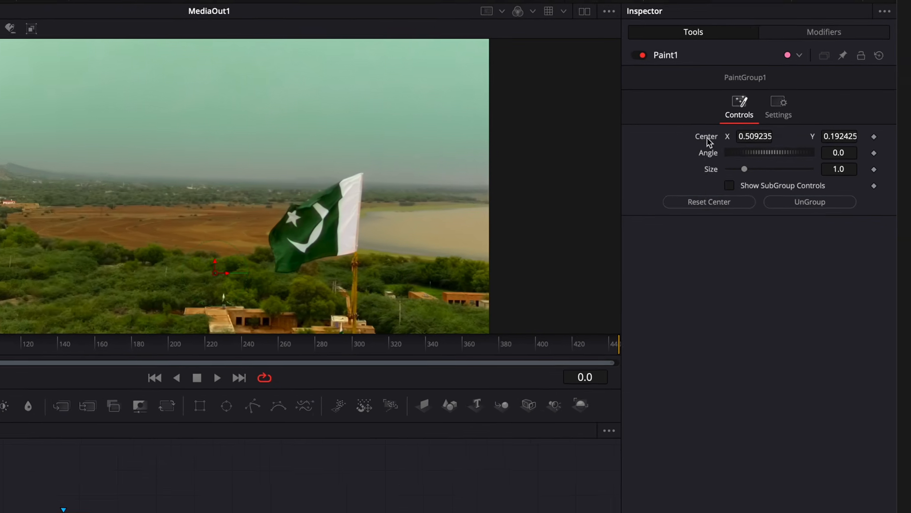
- Modify the paint group's Center with a Tracker position modifier
{"action": "right_click", "coordinate": [728, 122]}
{"action": "mouse_move", "coordinate": [745, 213]}
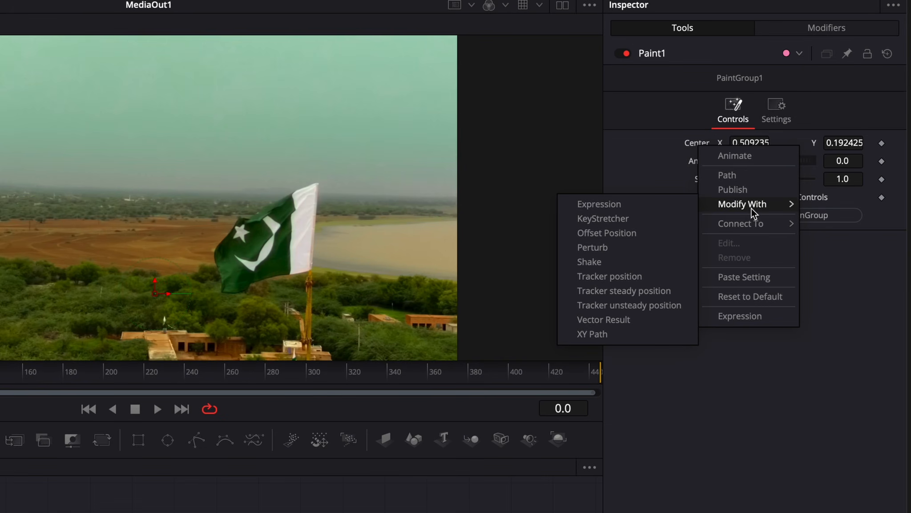
{"action": "left_click", "coordinate": [643, 276]}
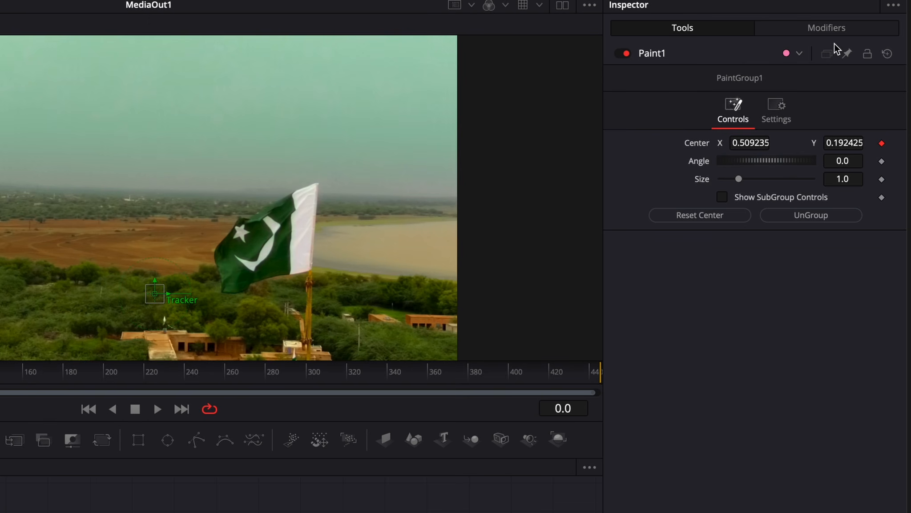
- Connect the Track1 modifier's tracker source to the output of MediaIn1
{"action": "left_click", "coordinate": [807, 30]}
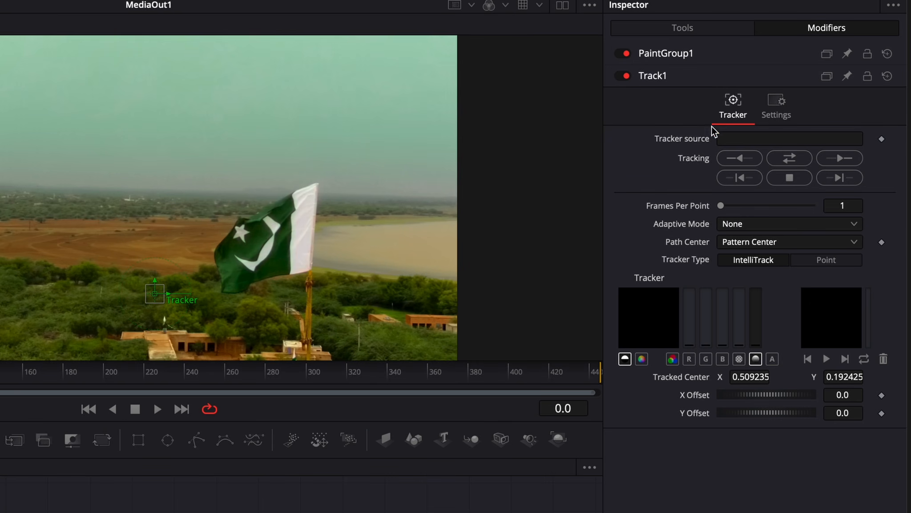
{"action": "right_click", "coordinate": [677, 140]}
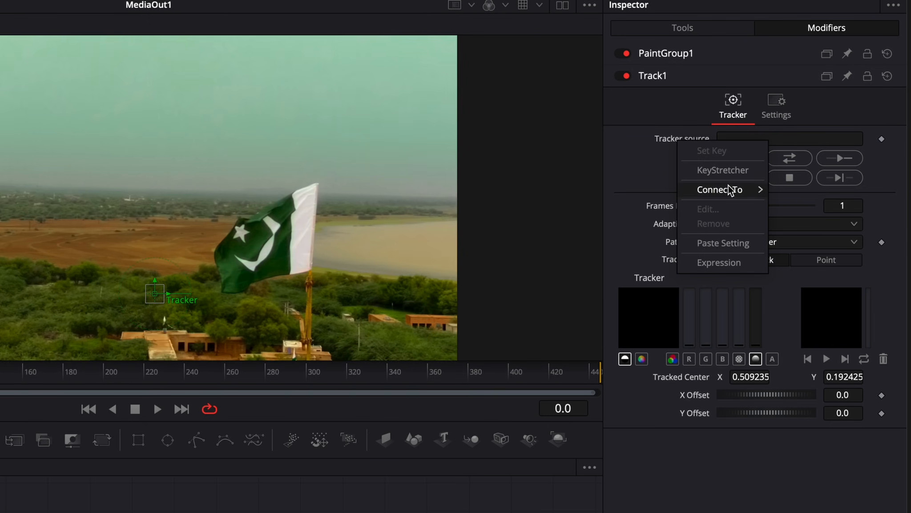
{"action": "mouse_move", "coordinate": [731, 189]}
{"action": "mouse_move", "coordinate": [777, 191]}
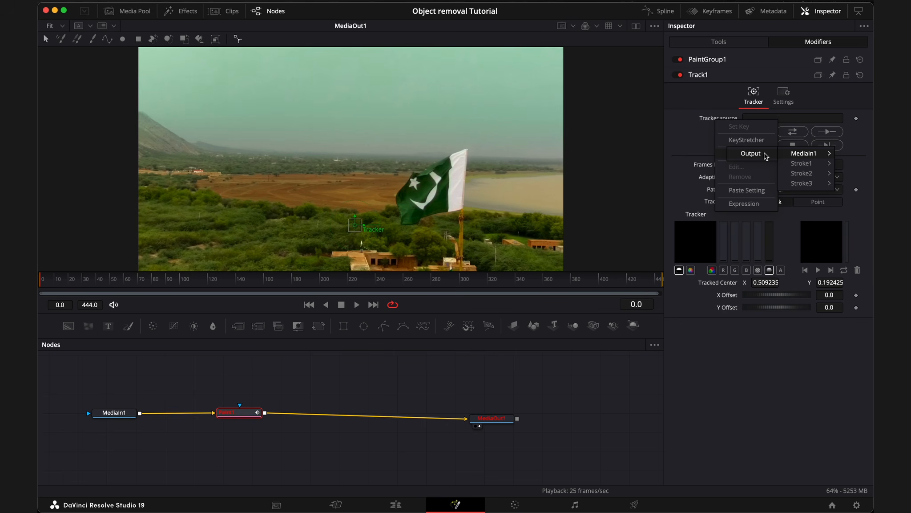
{"action": "left_click", "coordinate": [764, 153]}
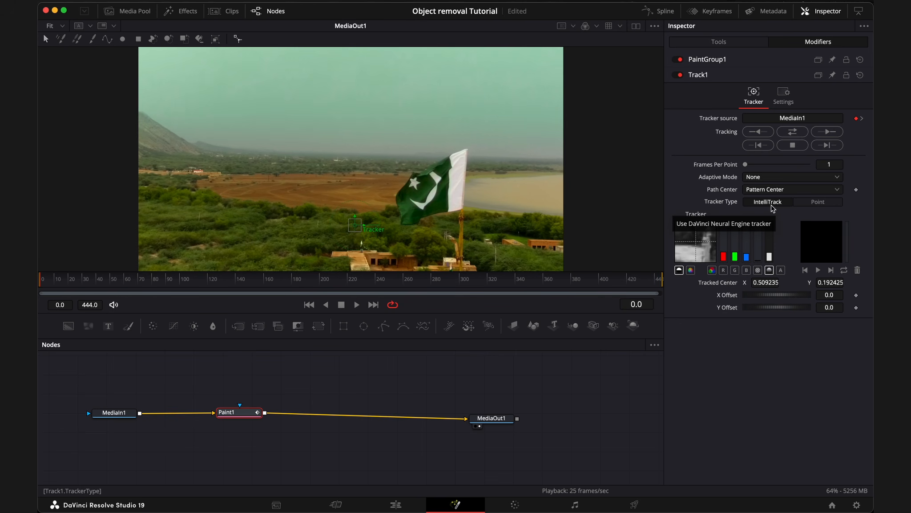
- Look at the Adaptive Mode options and track the paint group in both directions across the clip
{"action": "left_click", "coordinate": [766, 178]}
{"action": "left_click", "coordinate": [730, 196]}
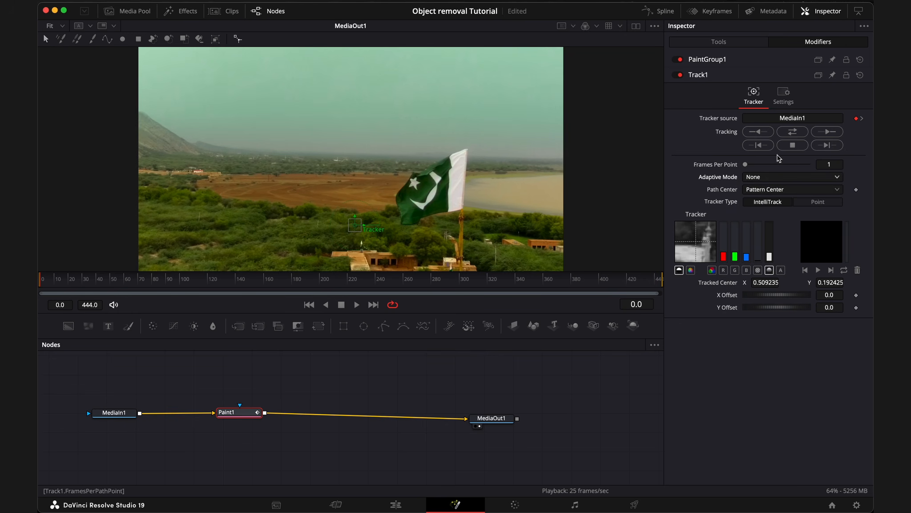
{"action": "left_click", "coordinate": [793, 132]}
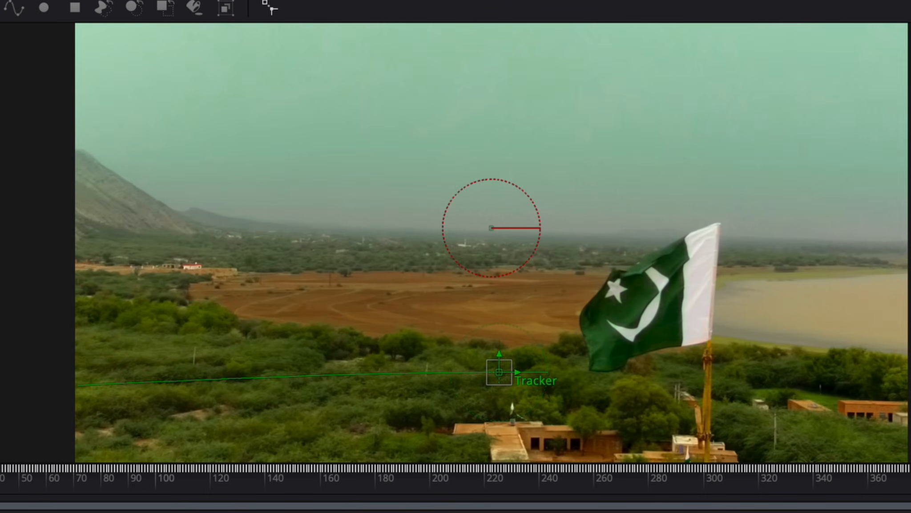
- Review the tracked patch by scrubbing and playing the clip, and delete the Paint1 node
{"action": "left_click_drag", "start_coordinate": [446, 480], "coordinate": [30, 469]}
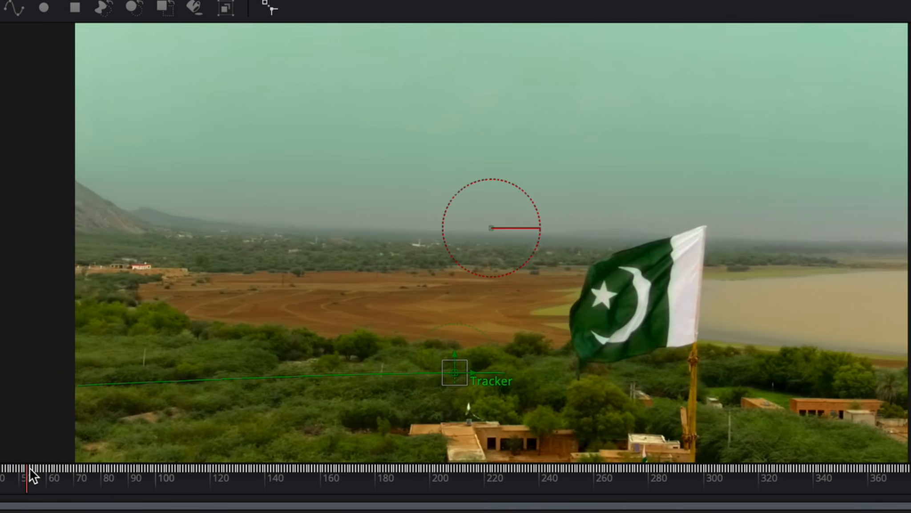
{"action": "key", "text": "space"}
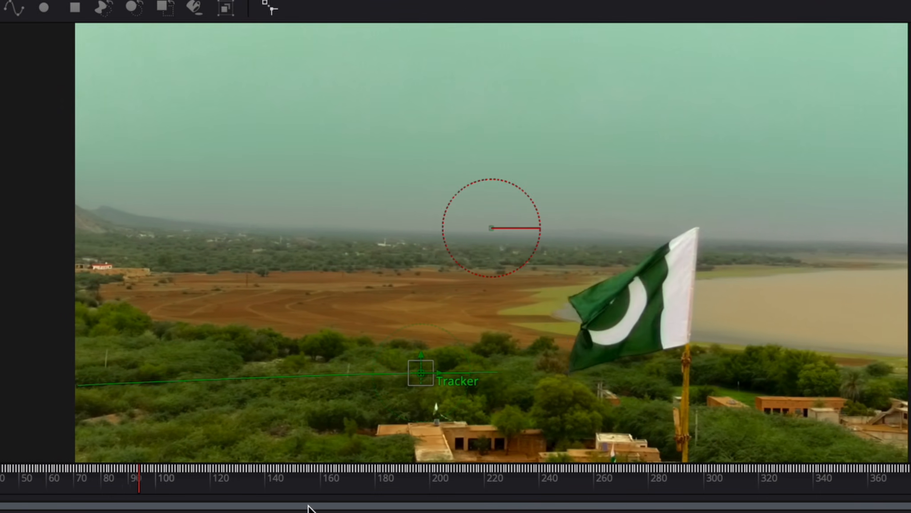
{"action": "left_click", "coordinate": [23, 474]}
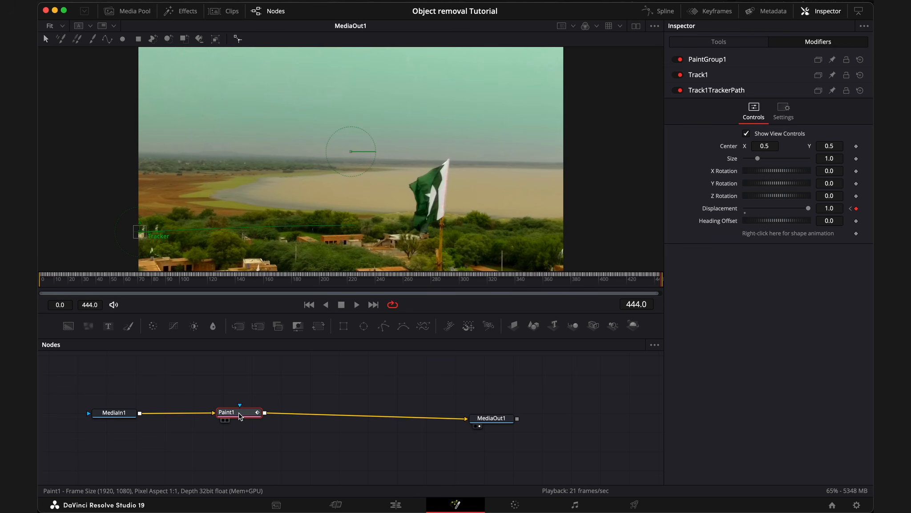
{"action": "key", "text": "Delete"}
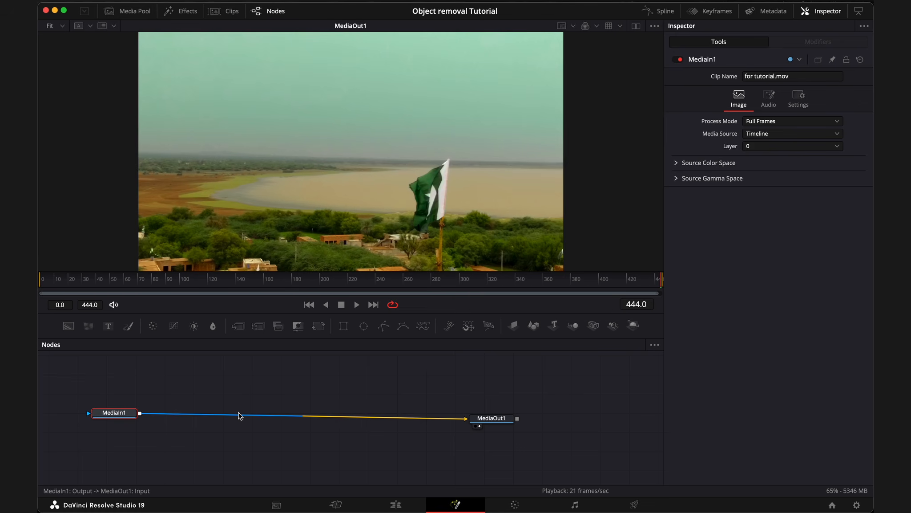
- Insert a new Paint node after MediaIn1 and set up its Stroke tool with the Clone apply mode
{"action": "key", "text": "shift+space"}
{"action": "type", "text": "paint"}
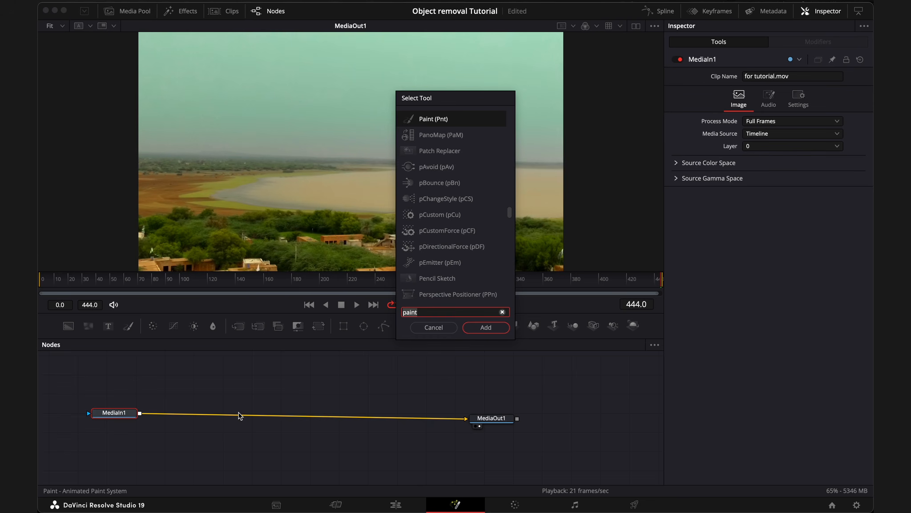
{"action": "key", "text": "BackSpace"}
{"action": "key", "text": "BackSpace"}
{"action": "key", "text": "BackSpace"}
{"action": "key", "text": "BackSpace"}
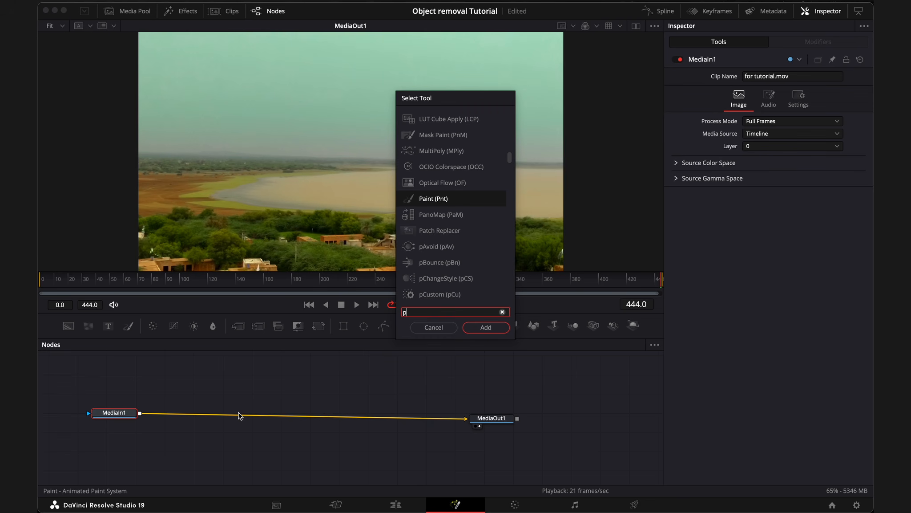
{"action": "type", "text": "ain"}
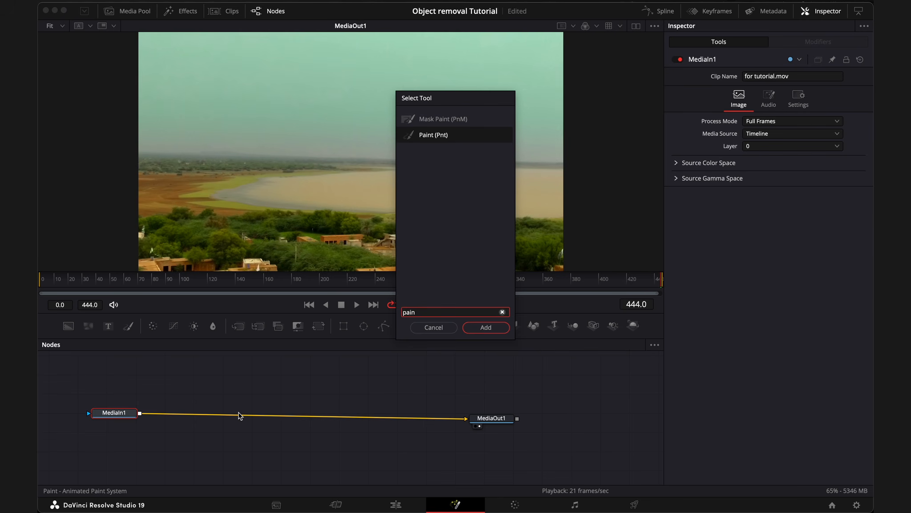
{"action": "key", "text": "Return"}
{"action": "left_click_drag", "start_coordinate": [178, 412], "coordinate": [218, 414]}
{"action": "left_click", "coordinate": [92, 39]}
{"action": "left_click", "coordinate": [761, 147]}
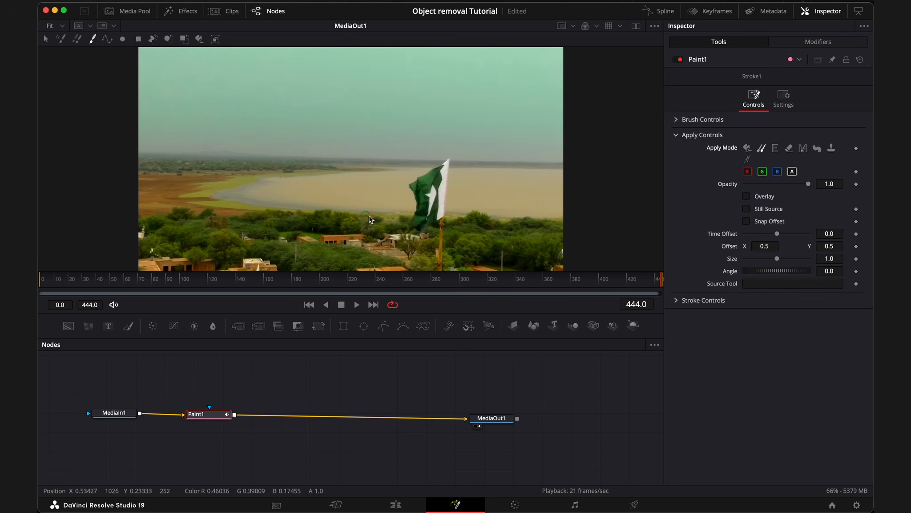
- Clone nearby vegetation over the small building among the trees at frame 0
{"action": "left_click_drag", "start_coordinate": [236, 281], "coordinate": [39, 301]}
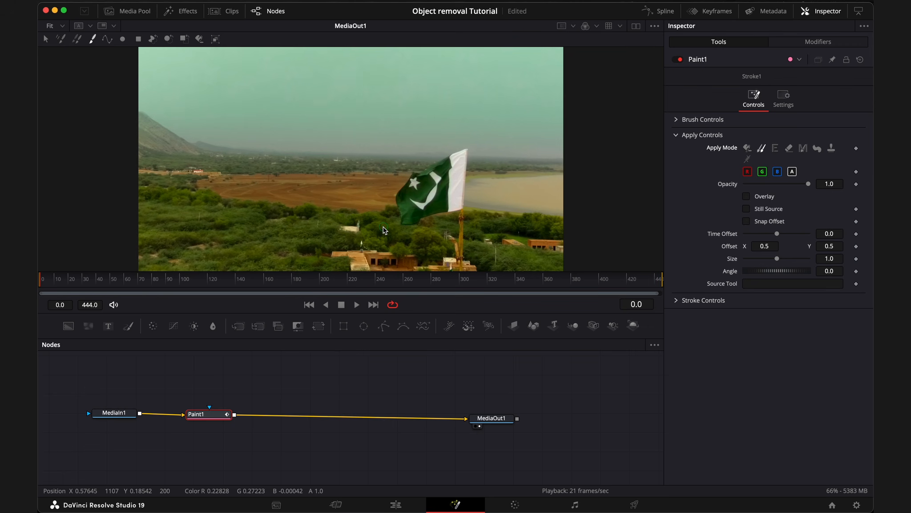
{"action": "left_click_drag", "start_coordinate": [378, 228], "coordinate": [343, 229]}
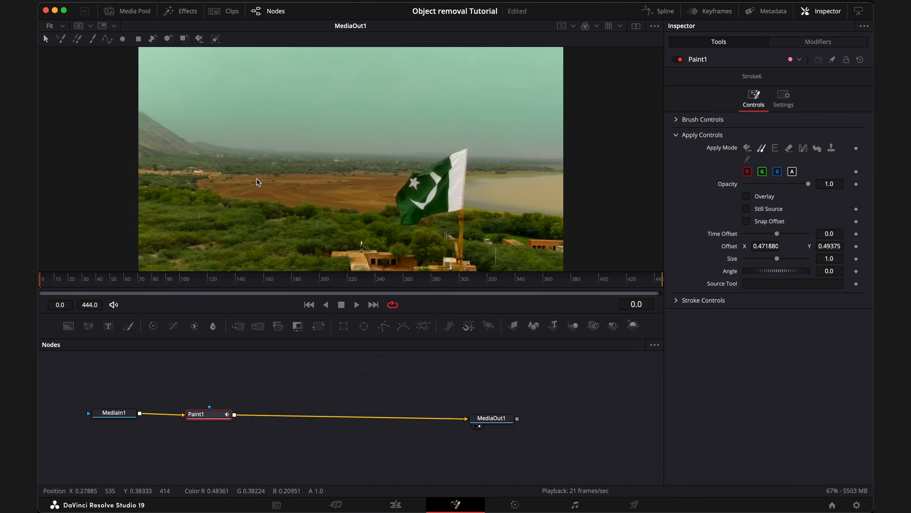
- Combine the clone strokes into a paint group and modify the group's Center with a Tracker position
{"action": "left_click", "coordinate": [361, 226]}
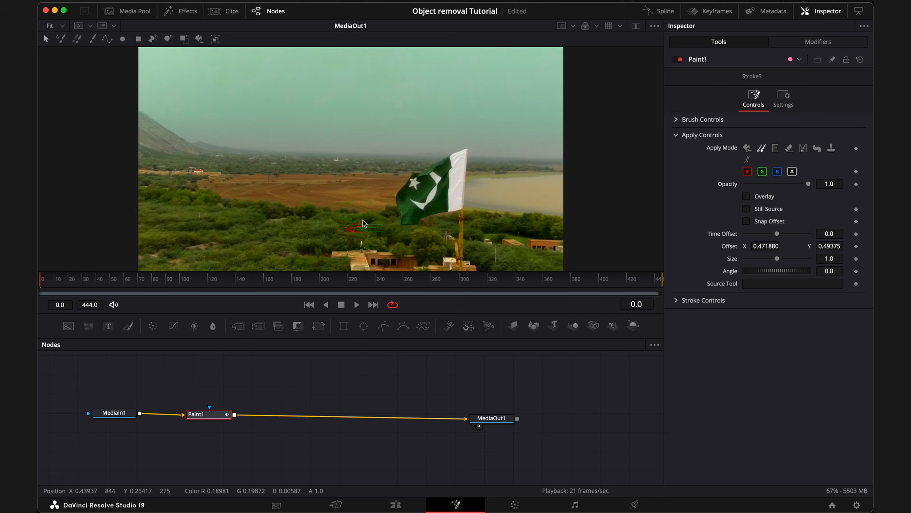
{"action": "left_click", "coordinate": [216, 39]}
{"action": "right_click", "coordinate": [727, 126]}
{"action": "mouse_move", "coordinate": [779, 168]}
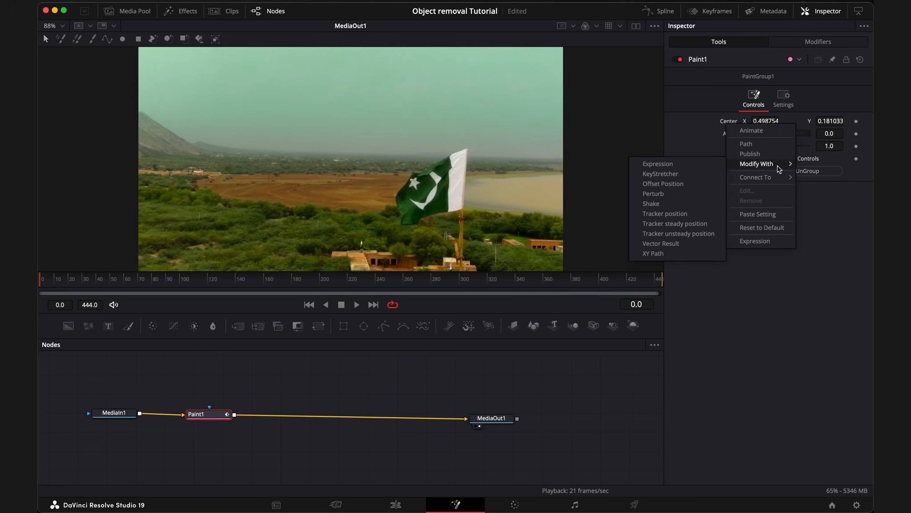
{"action": "left_click", "coordinate": [665, 213]}
- Set MediaIn1 as the source of the paint group's tracker and track the clip forward then in reverse
{"action": "left_click", "coordinate": [818, 41]}
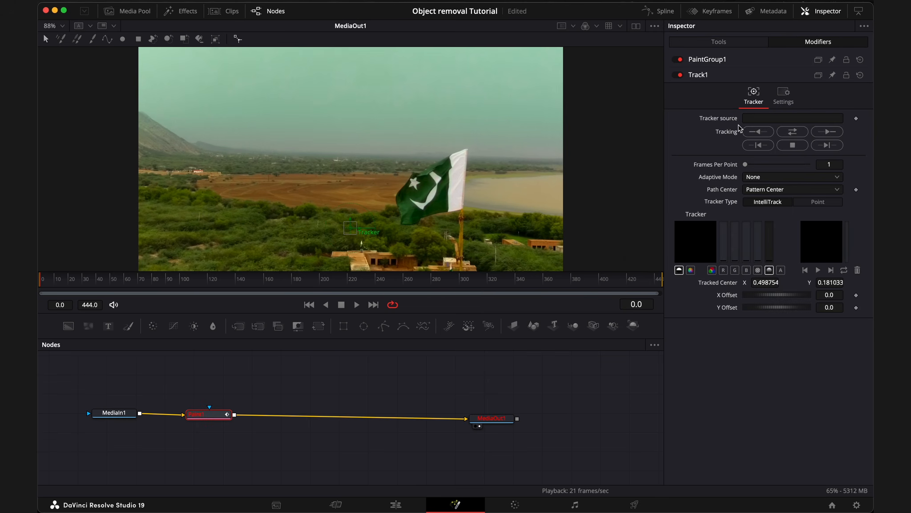
{"action": "right_click", "coordinate": [727, 119]}
{"action": "mouse_move", "coordinate": [746, 152]}
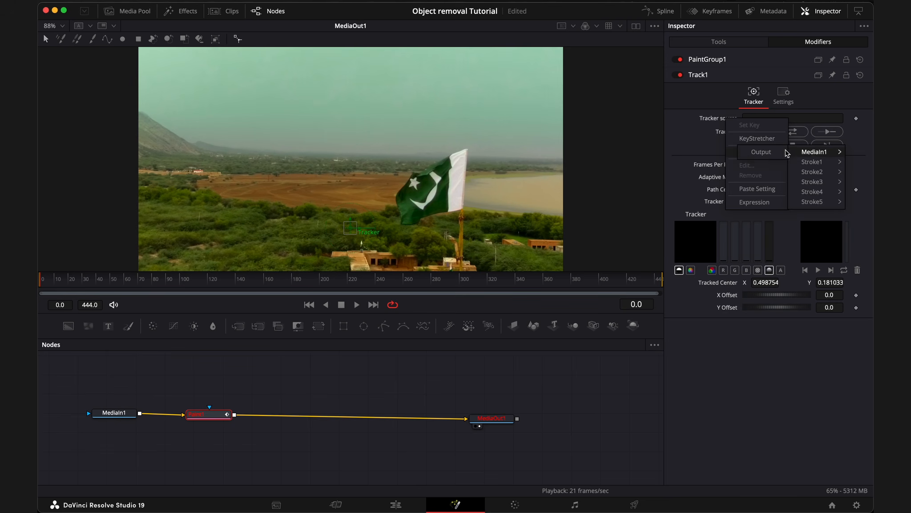
{"action": "left_click", "coordinate": [772, 153]}
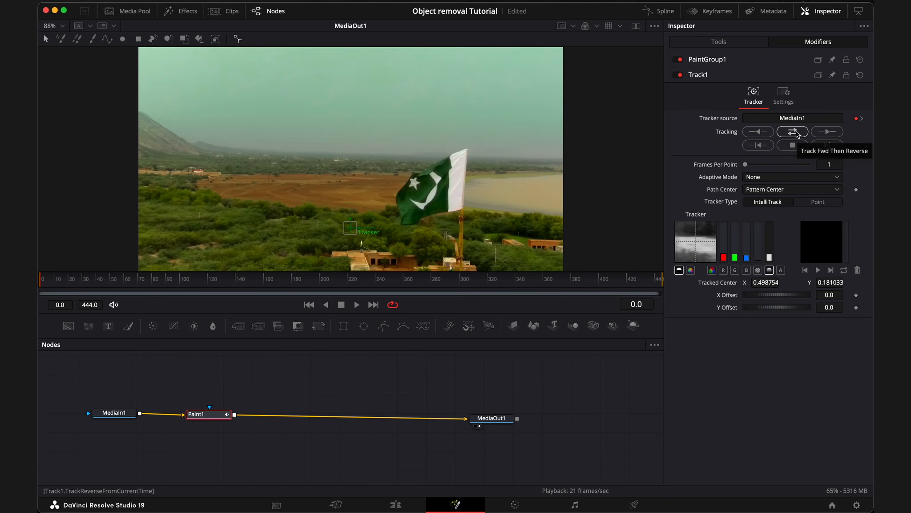
{"action": "left_click", "coordinate": [793, 131]}
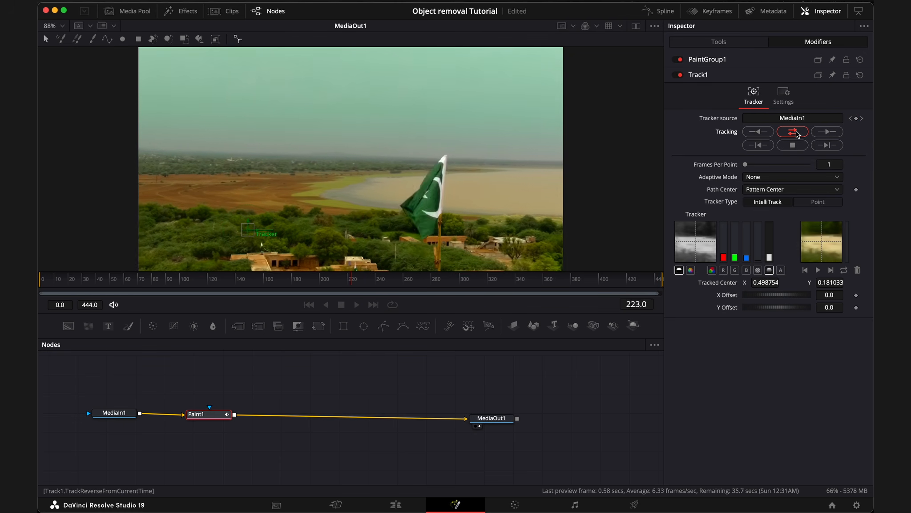
- Scrub and play the end of the clip in Fusion to check the tracked patch
{"action": "left_click_drag", "start_coordinate": [634, 285], "coordinate": [668, 286]}
{"action": "left_click", "coordinate": [612, 280]}
{"action": "key", "text": "space"}
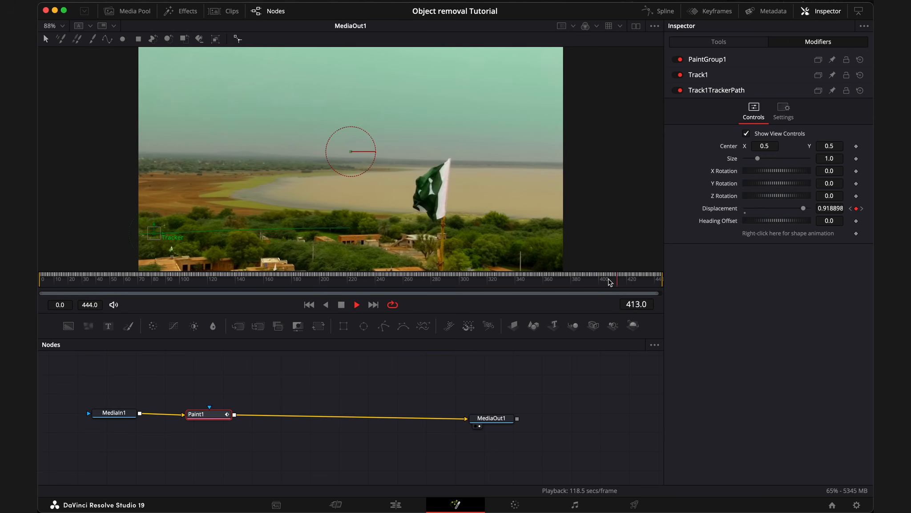
{"action": "key", "text": "space"}
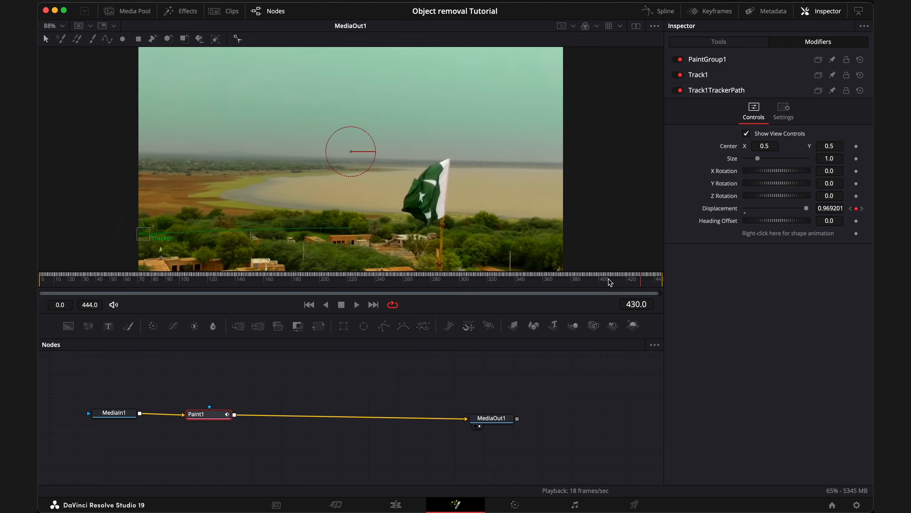
- Switch to the Edit page and play the for tutorial.mov clip to review the finished removal
{"action": "left_click", "coordinate": [407, 502]}
{"action": "left_click_drag", "start_coordinate": [468, 285], "coordinate": [440, 290]}
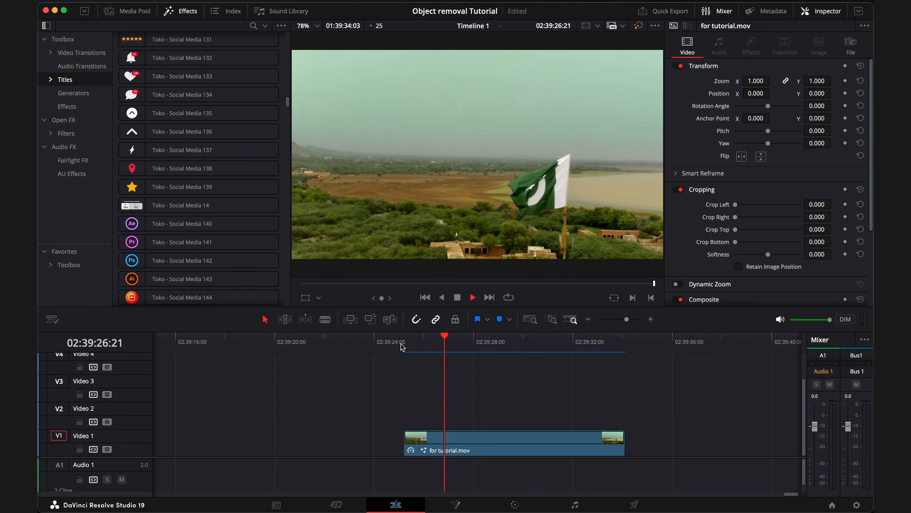
{"action": "key", "text": "space"}
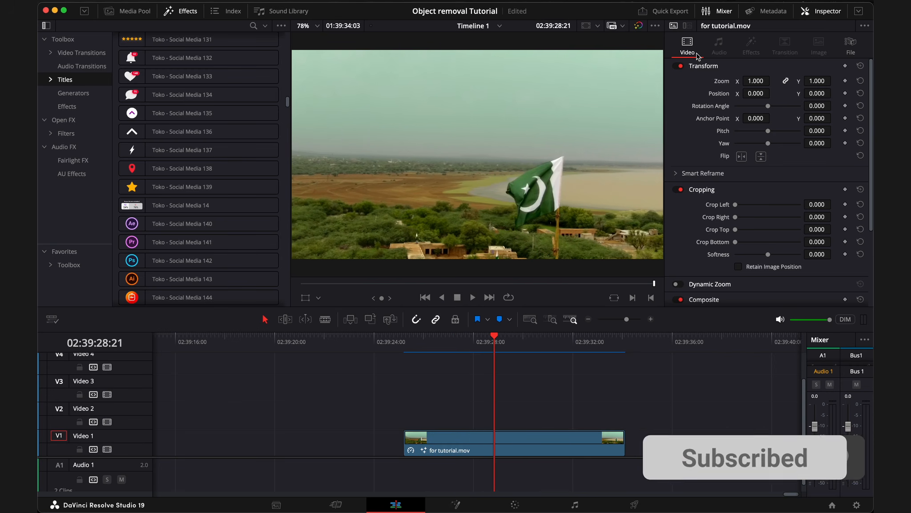